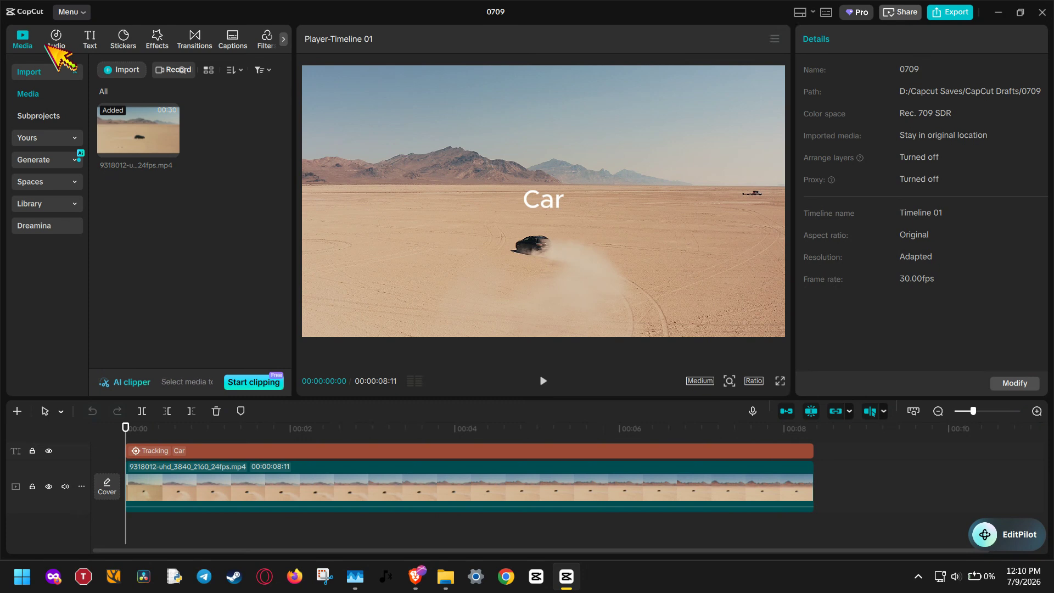
Add the arrow shape at the start of the timeline and extend its clip to the end of the video
{"action": "left_click", "coordinate": [323, 486]}
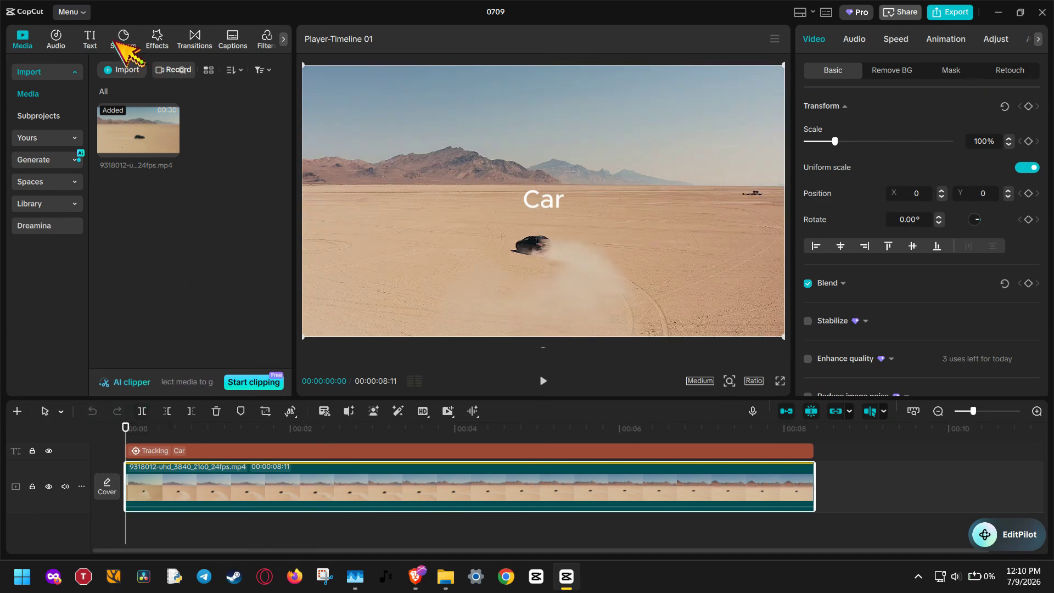
{"action": "left_click", "coordinate": [119, 42]}
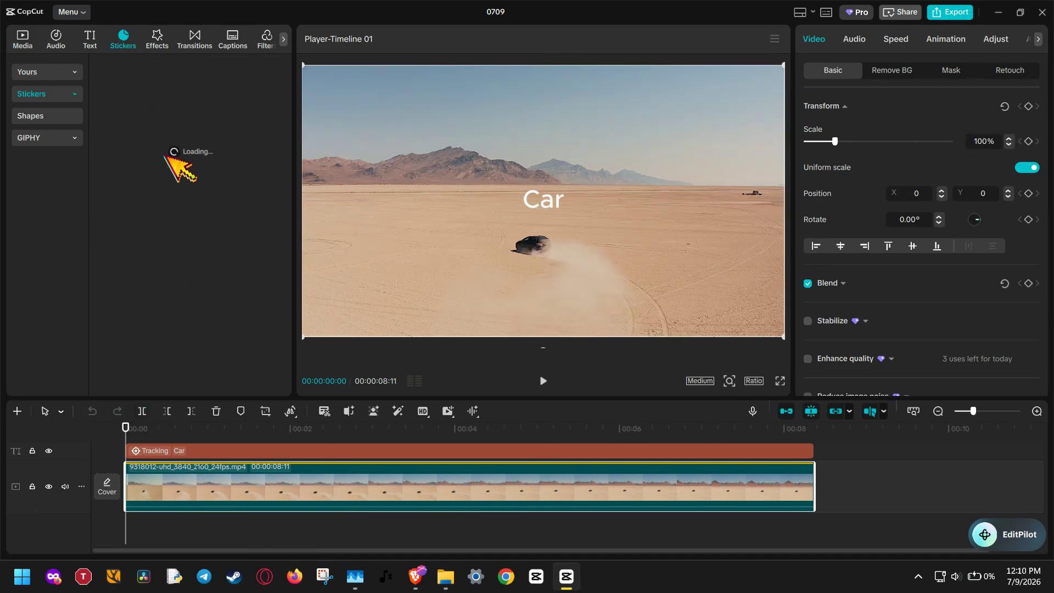
{"action": "left_click", "coordinate": [50, 97]}
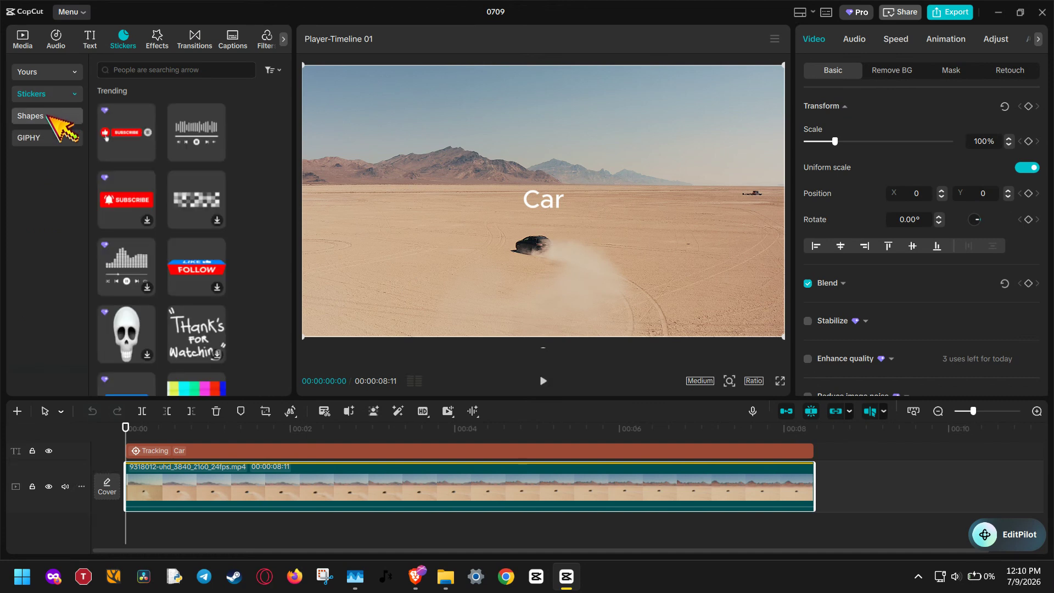
{"action": "left_click", "coordinate": [48, 115]}
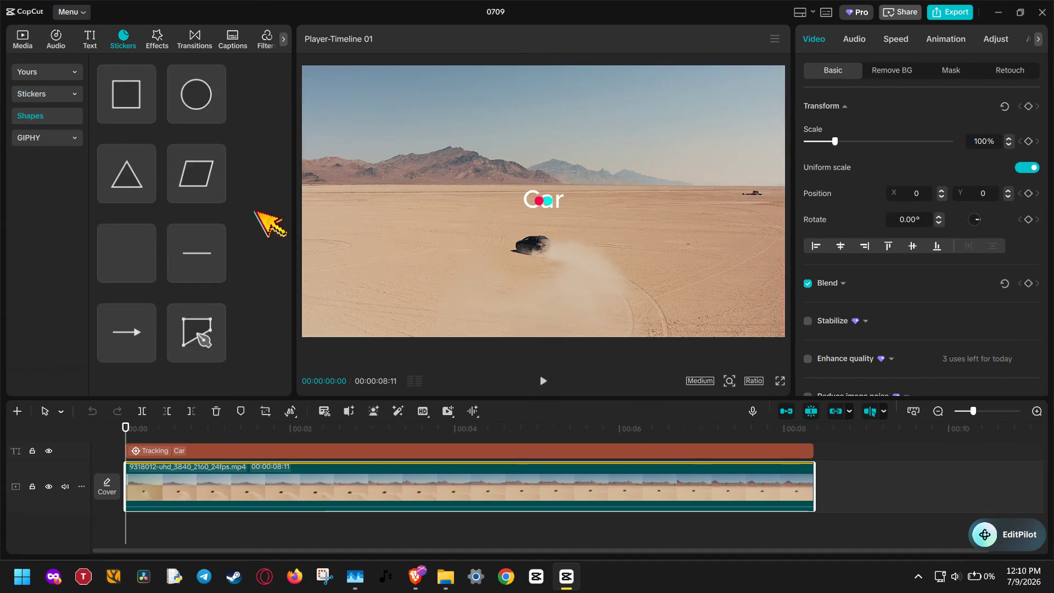
{"action": "left_click", "coordinate": [113, 325]}
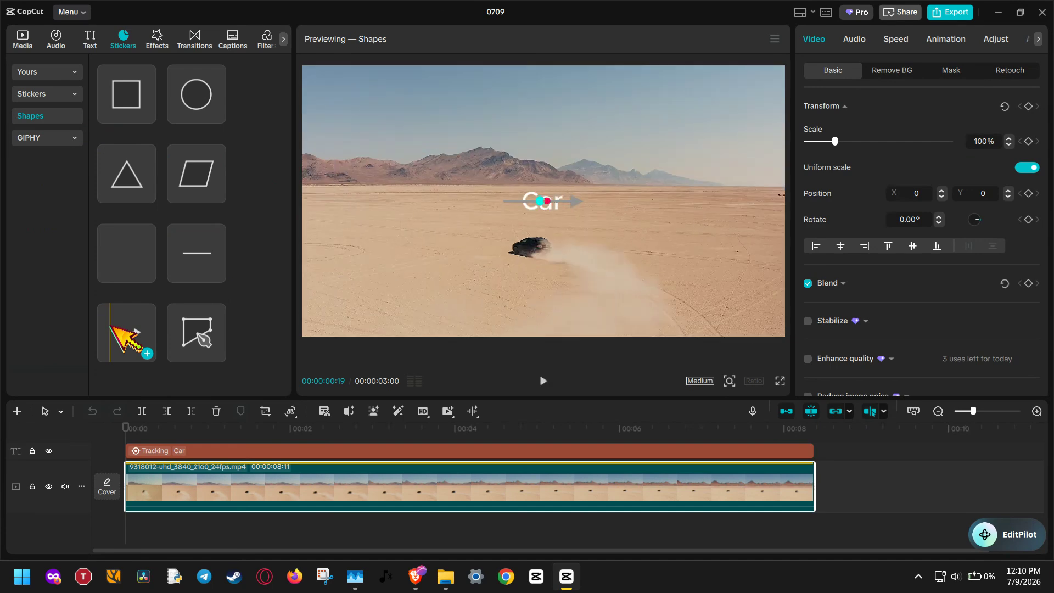
{"action": "left_click_drag", "start_coordinate": [112, 325], "coordinate": [183, 377]}
{"action": "left_click", "coordinate": [313, 453]}
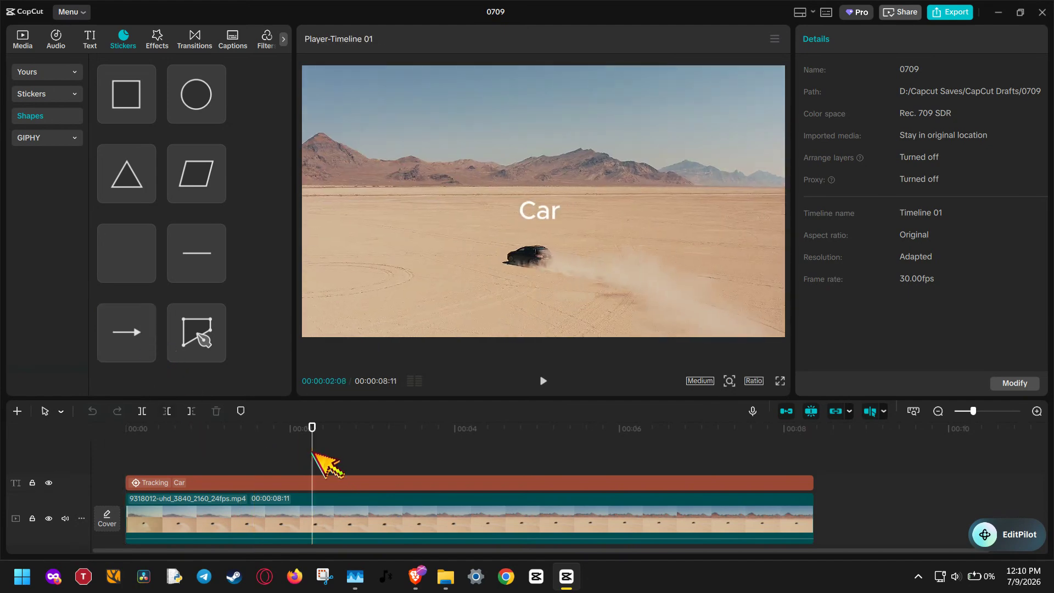
{"action": "left_click_drag", "start_coordinate": [313, 453], "coordinate": [130, 409]}
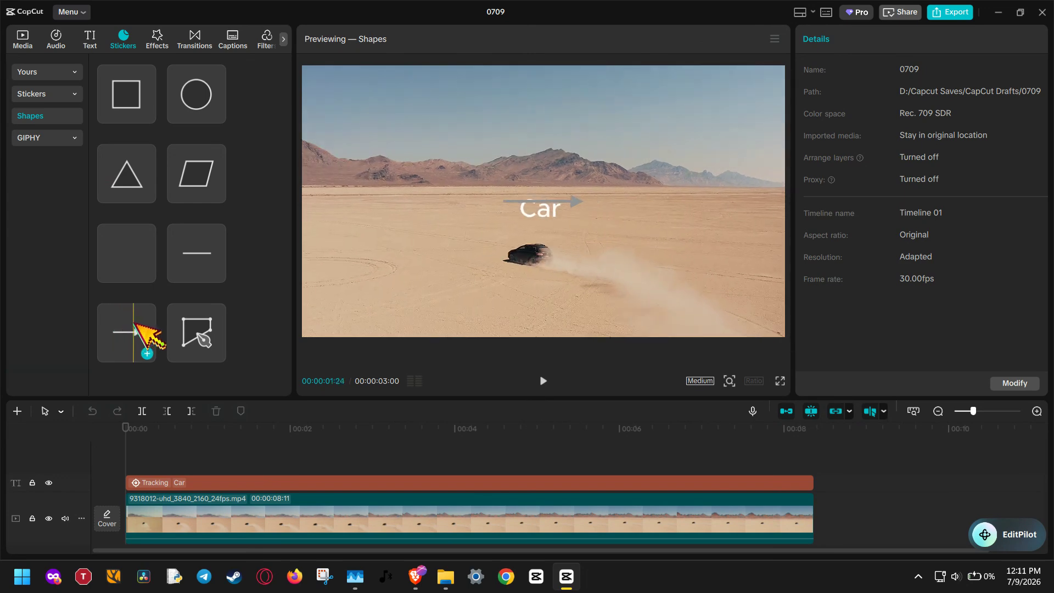
{"action": "left_click", "coordinate": [147, 353]}
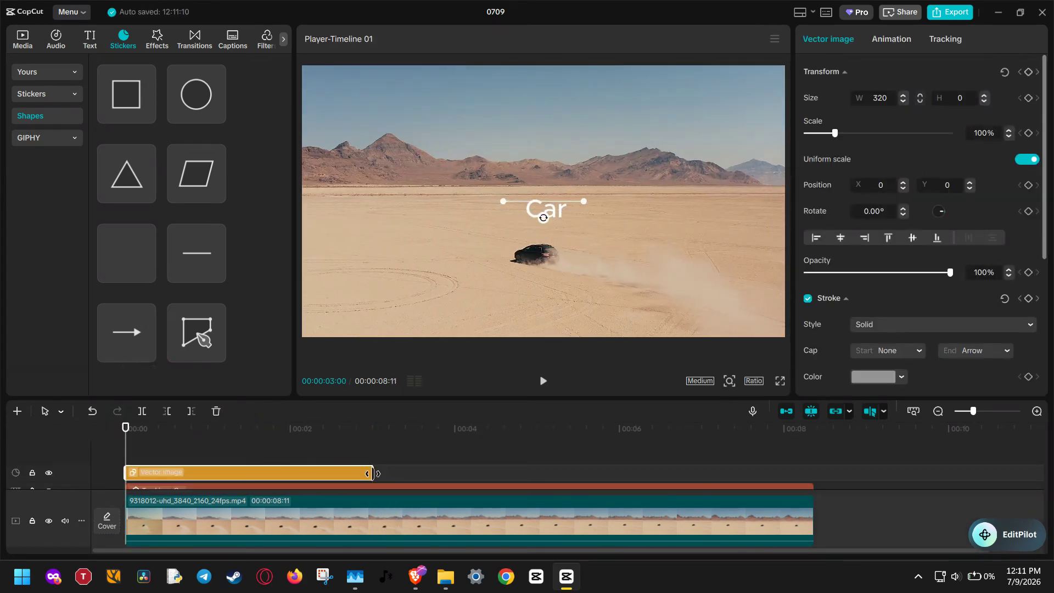
{"action": "left_click_drag", "start_coordinate": [374, 472], "coordinate": [812, 471]}
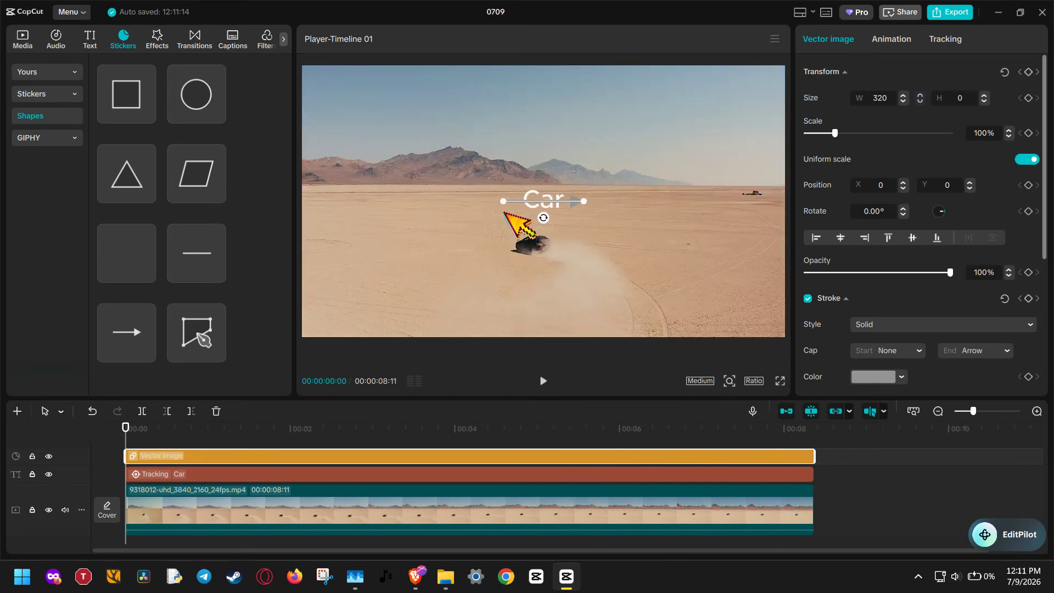
Reshape and move the arrow to about X 1309, Y -83, pointing up diagonally at the distant vehicle on the horizon
{"action": "left_click_drag", "start_coordinate": [584, 202], "coordinate": [534, 214]}
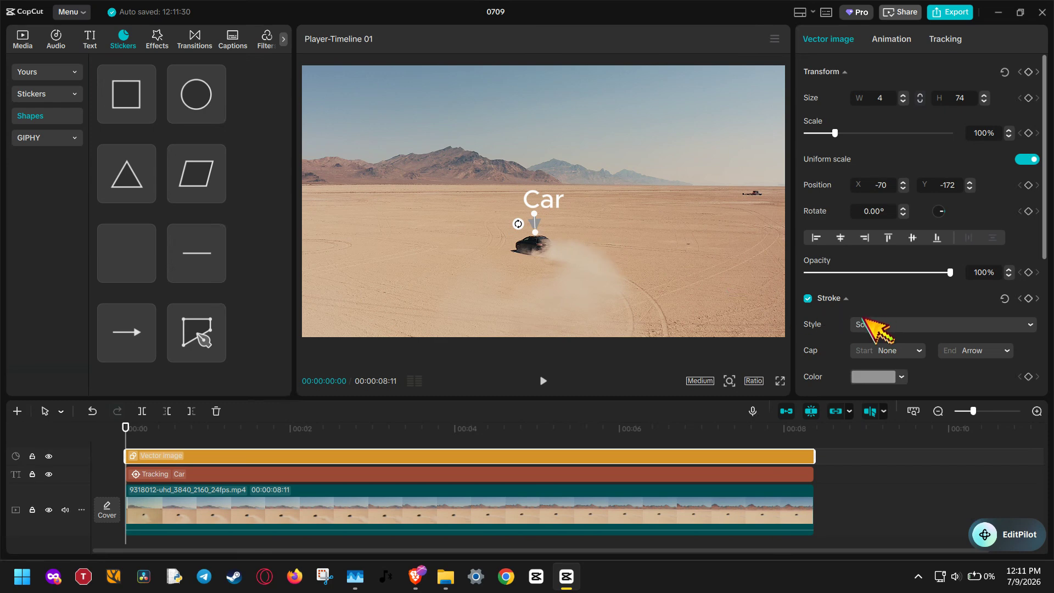
{"action": "scroll", "coordinate": [864, 319], "scroll_direction": "down", "scroll_amount": 1}
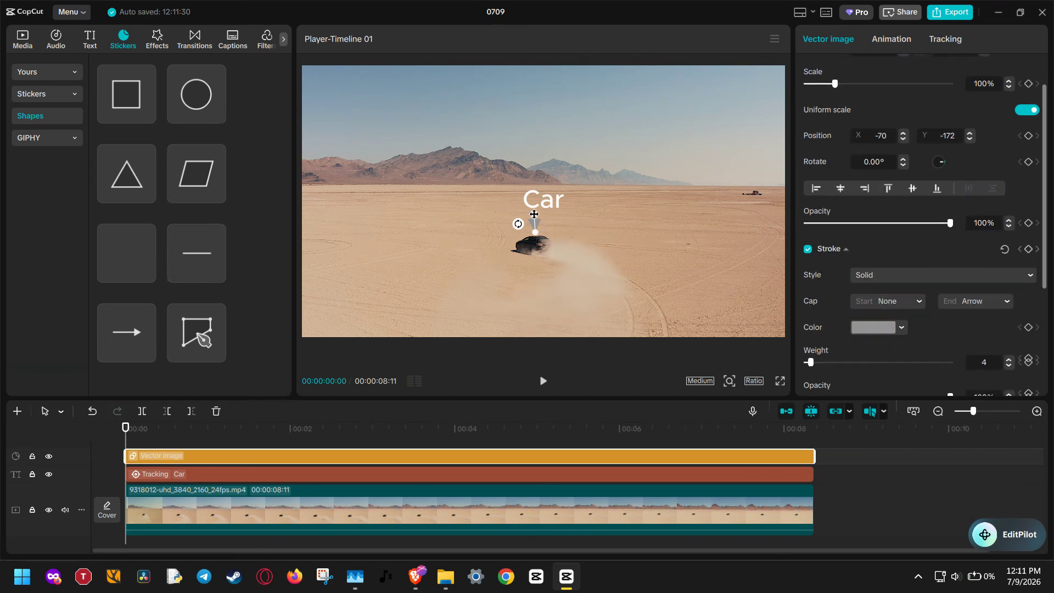
{"action": "left_click_drag", "start_coordinate": [534, 214], "coordinate": [639, 226]}
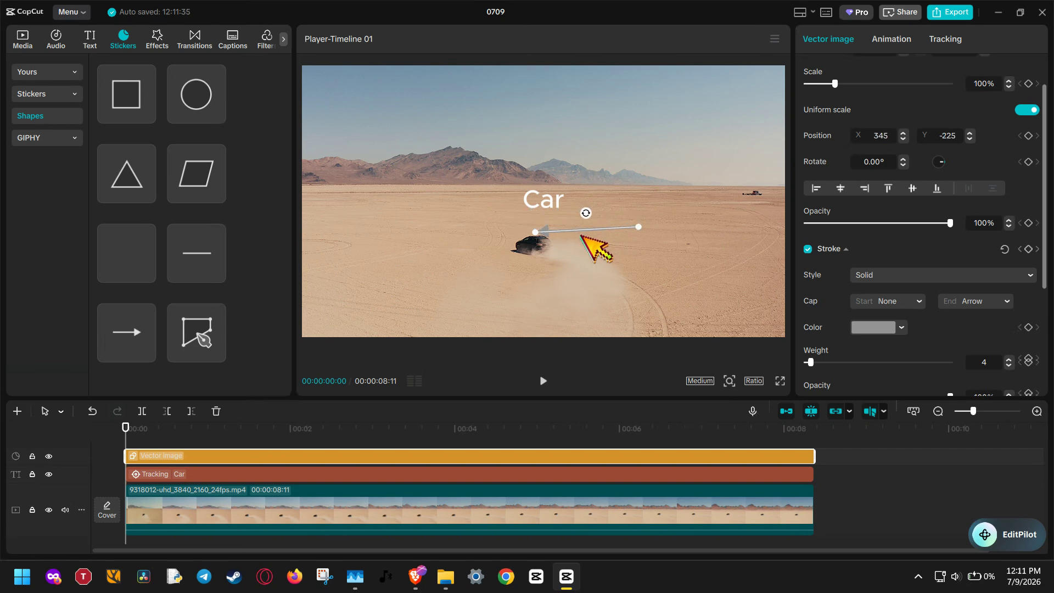
{"action": "left_click_drag", "start_coordinate": [556, 232], "coordinate": [602, 226]}
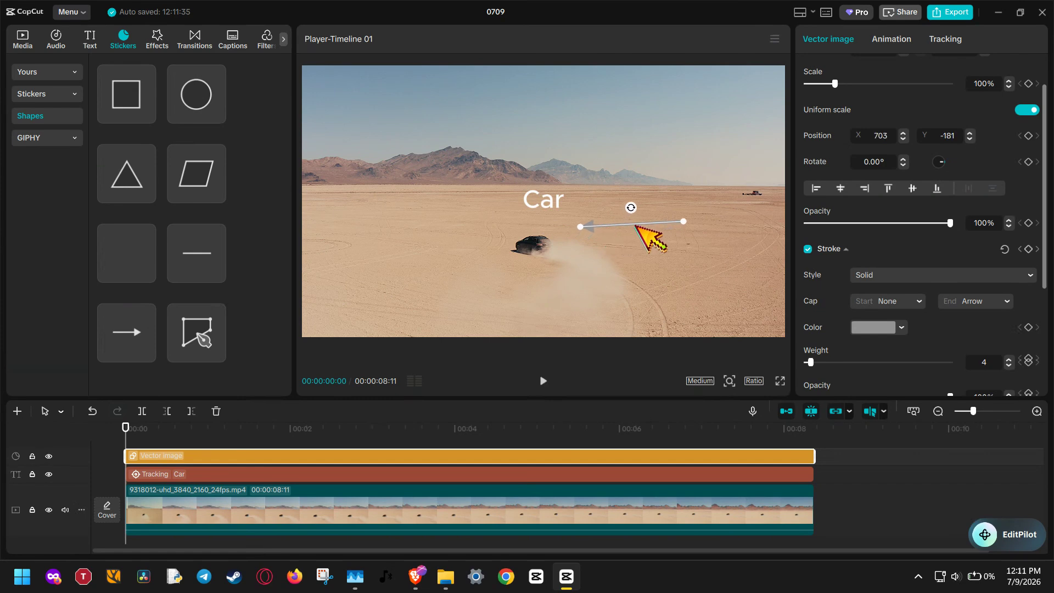
{"action": "left_click_drag", "start_coordinate": [681, 221], "coordinate": [720, 192]}
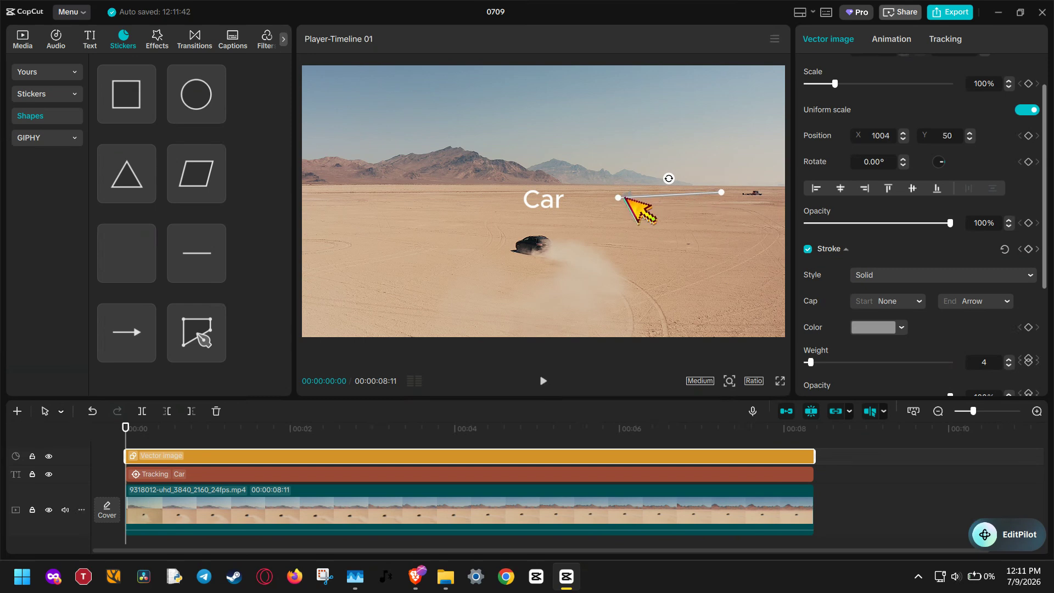
{"action": "left_click_drag", "start_coordinate": [619, 199], "coordinate": [655, 201]}
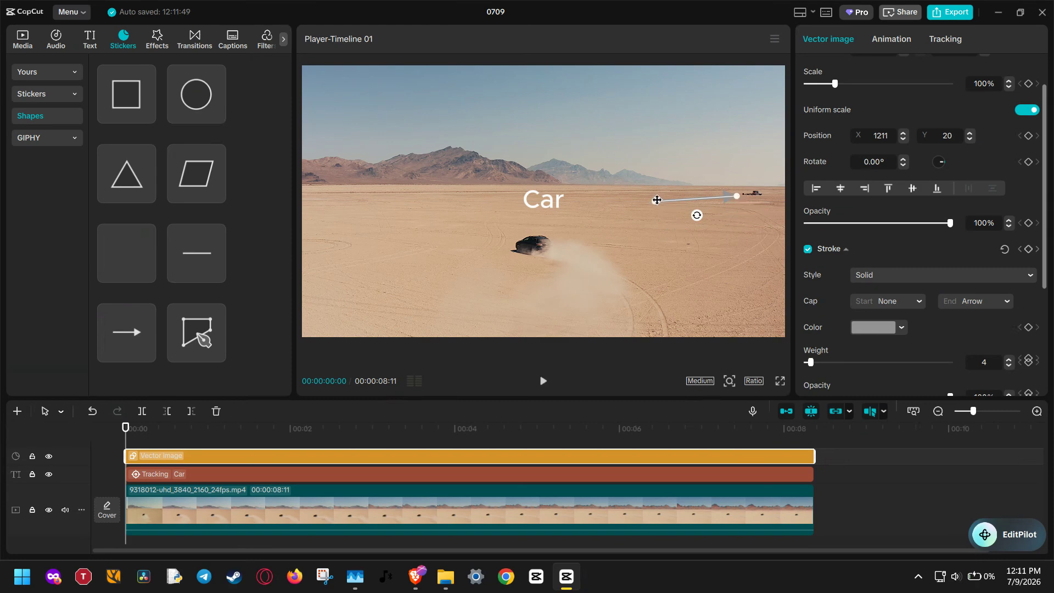
{"action": "left_click_drag", "start_coordinate": [659, 207], "coordinate": [679, 226]}
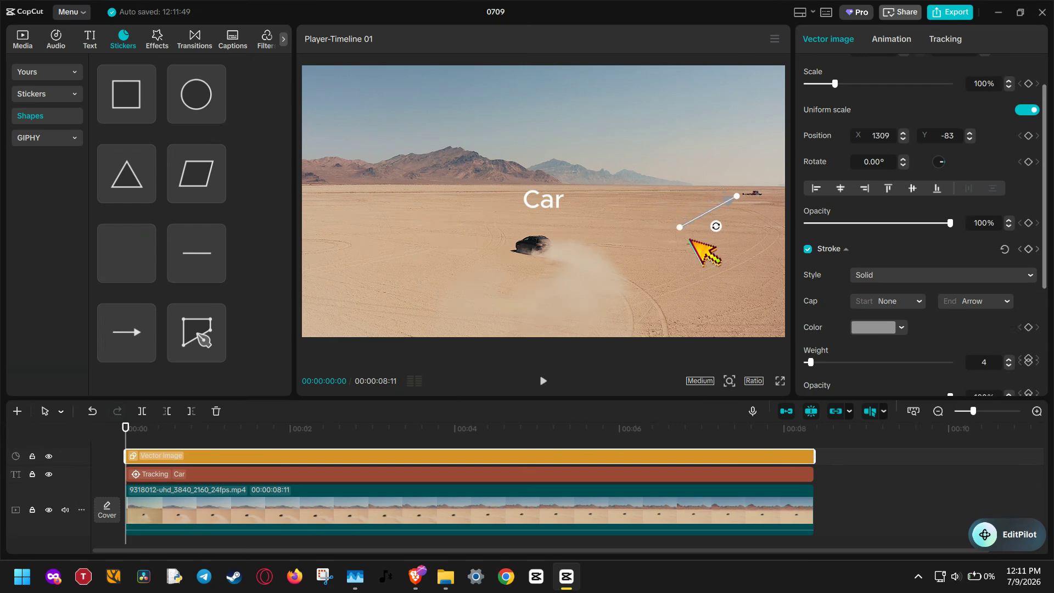
Set the arrow's stroke color to blue 1500FB and scrub through the first seconds to check it against the footage
{"action": "left_click", "coordinate": [887, 336]}
{"action": "left_click_drag", "start_coordinate": [928, 358], "coordinate": [987, 356]}
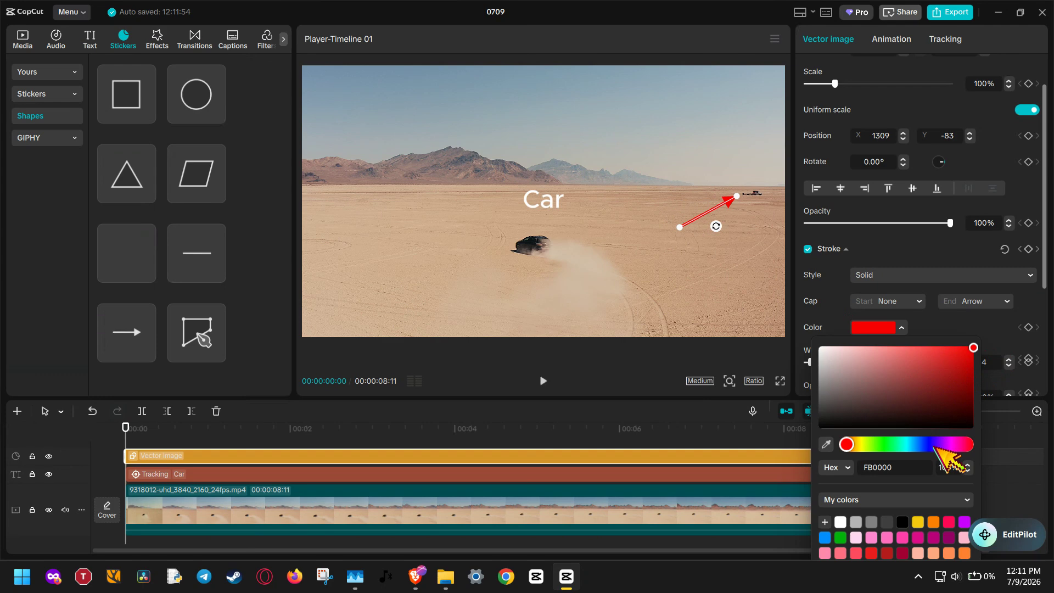
{"action": "mouse_move", "coordinate": [940, 444]}
{"action": "left_mouse_down"}
{"action": "mouse_move", "coordinate": [924, 445]}
{"action": "mouse_move", "coordinate": [958, 454]}
{"action": "mouse_move", "coordinate": [943, 454]}
{"action": "left_mouse_up"}
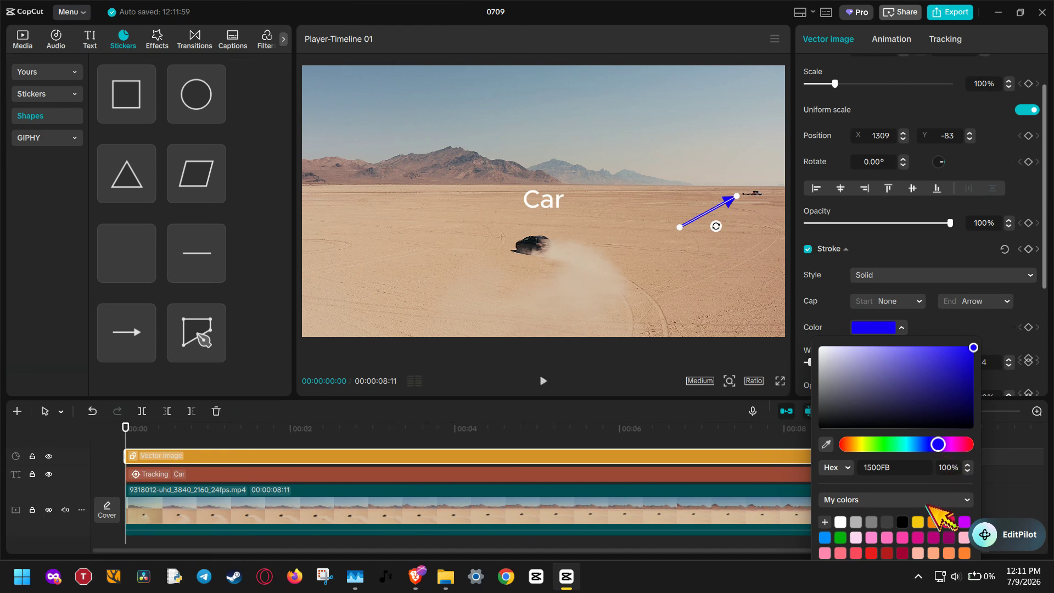
{"action": "left_click", "coordinate": [863, 327]}
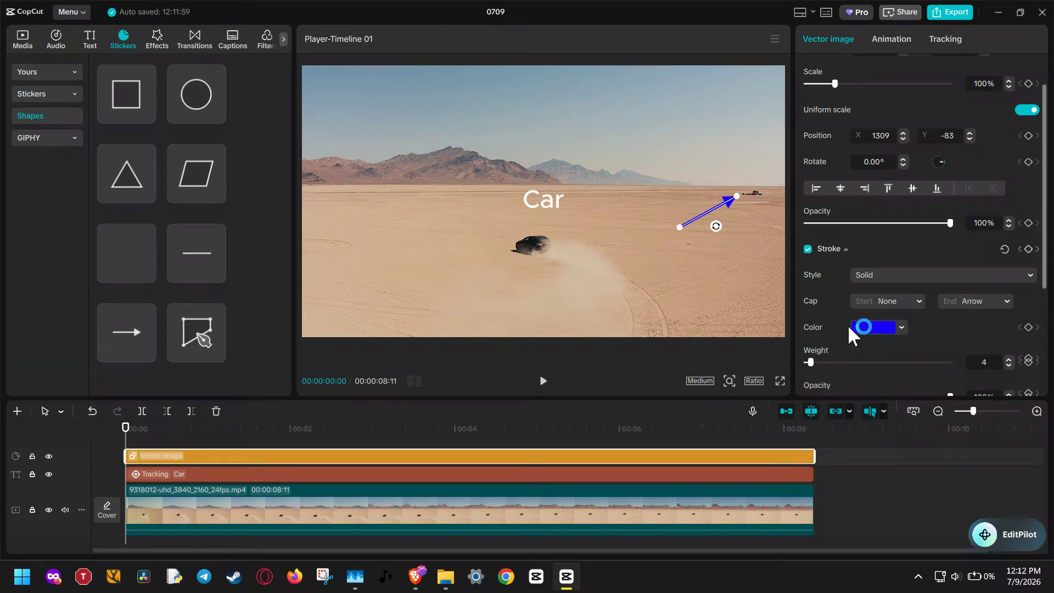
{"action": "left_click", "coordinate": [769, 307]}
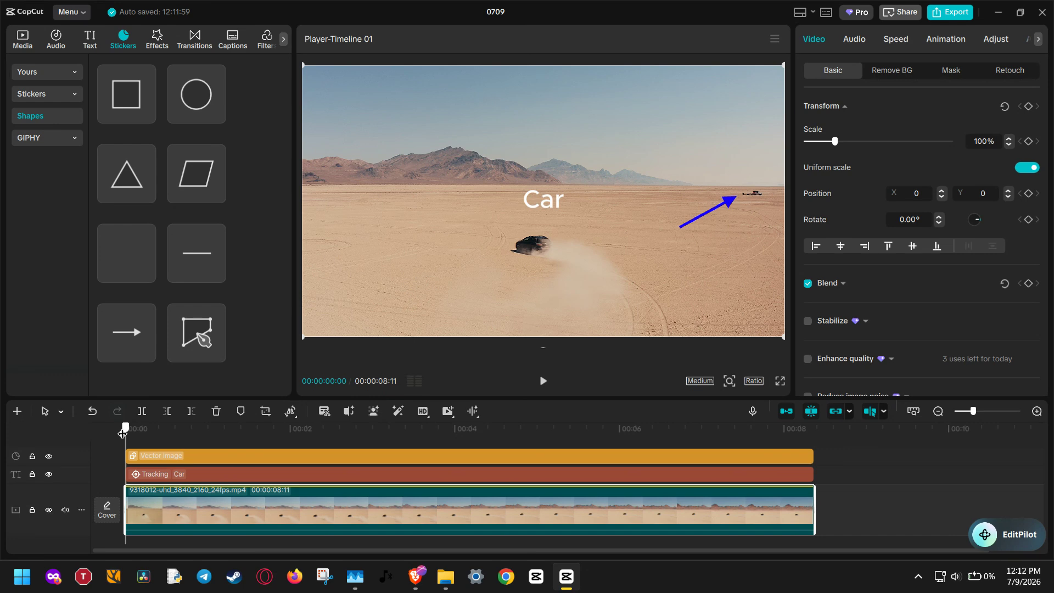
{"action": "left_click_drag", "start_coordinate": [122, 434], "coordinate": [299, 440]}
{"action": "left_click_drag", "start_coordinate": [318, 477], "coordinate": [134, 493]}
Try the Slide Left entrance animation on the arrow clip
{"action": "left_click", "coordinate": [940, 41]}
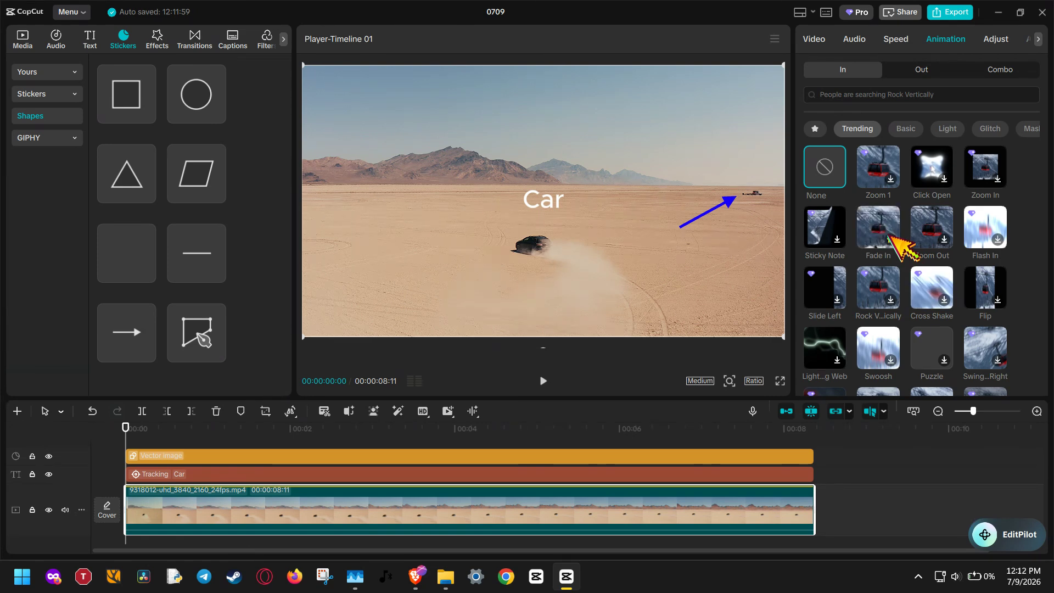
{"action": "left_click", "coordinate": [703, 456]}
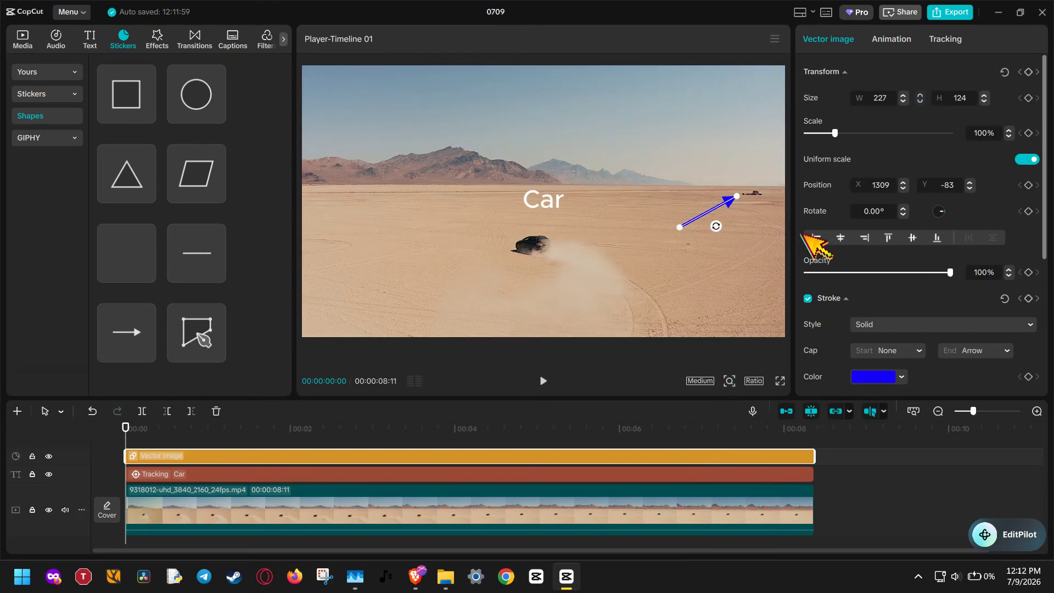
{"action": "left_click", "coordinate": [892, 41]}
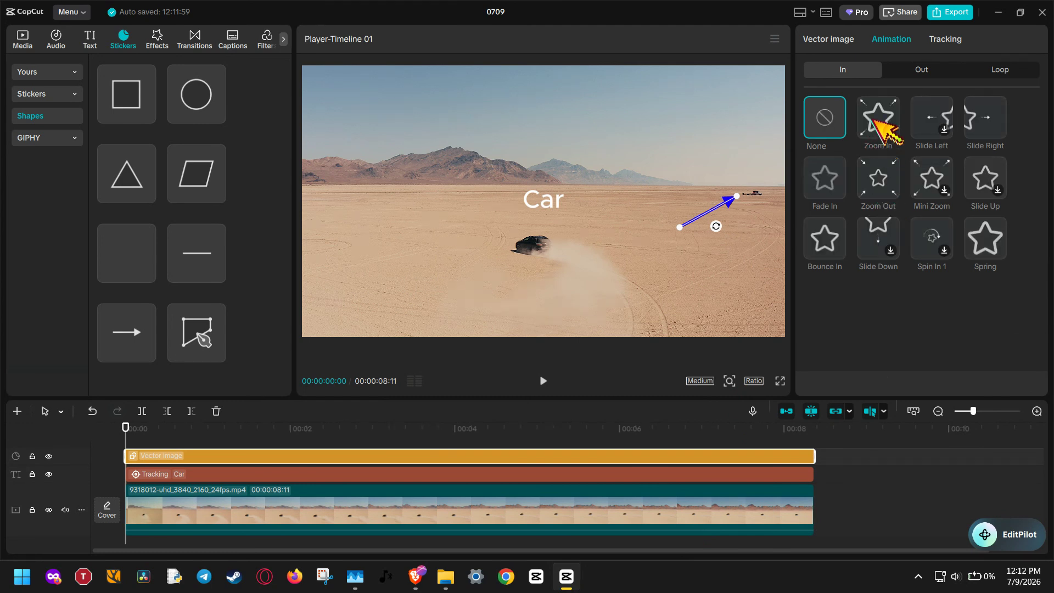
{"action": "left_click", "coordinate": [928, 112]}
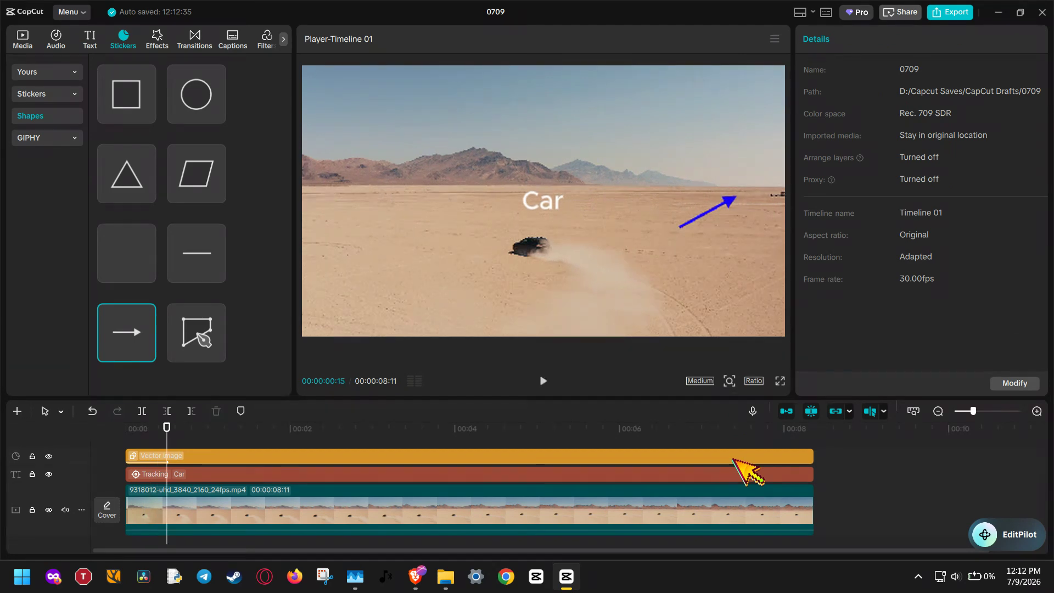
Give the arrow clip the Bounce In entrance animation and trim its end so it lasts about 0.4 s
{"action": "left_click", "coordinate": [736, 456]}
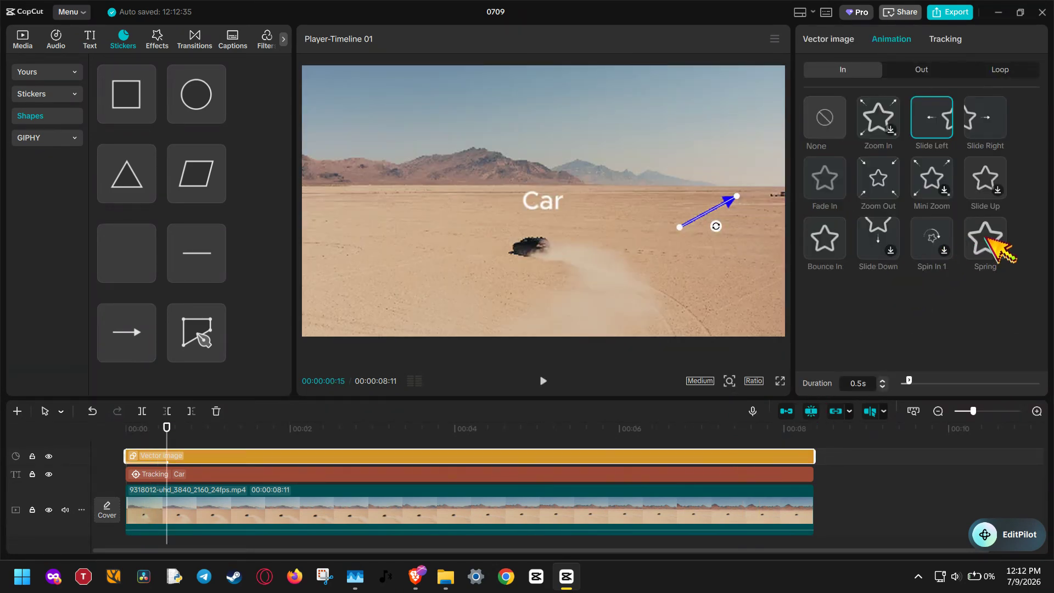
{"action": "left_click", "coordinate": [829, 234]}
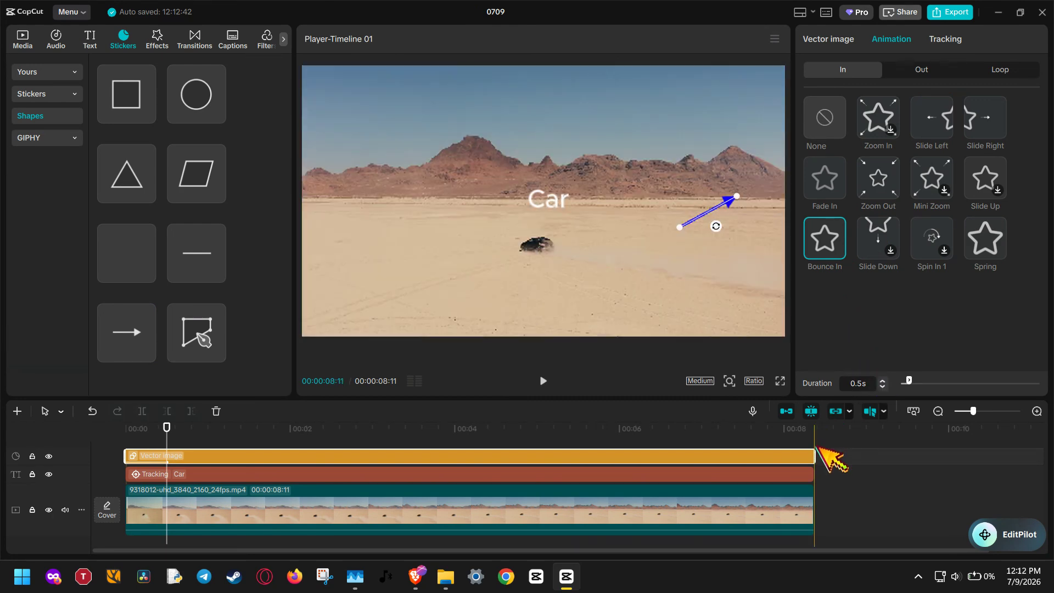
{"action": "left_click_drag", "start_coordinate": [814, 455], "coordinate": [156, 459]}
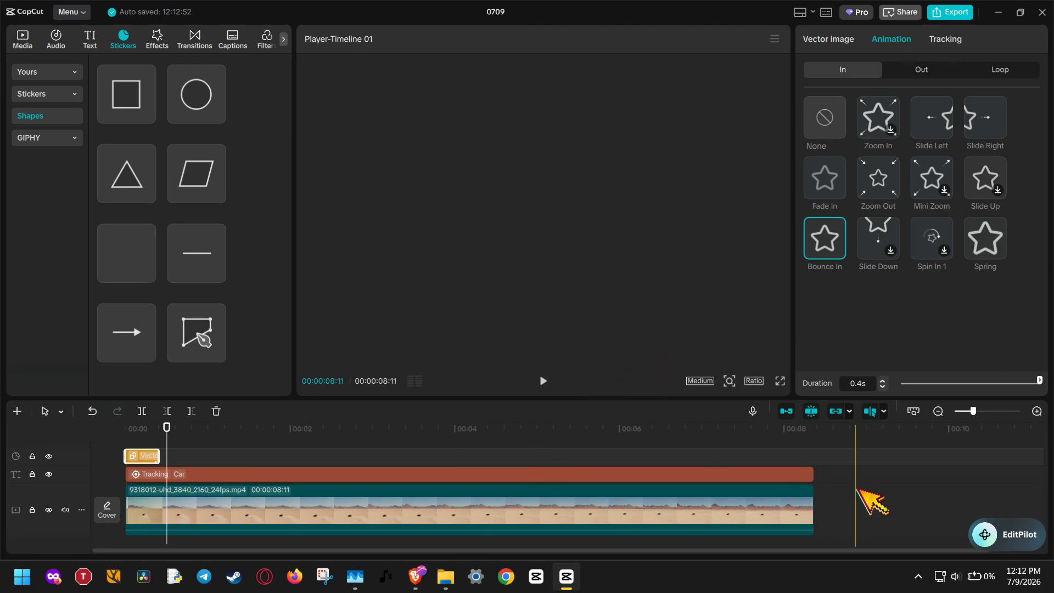
{"action": "mouse_move", "coordinate": [429, 569]}
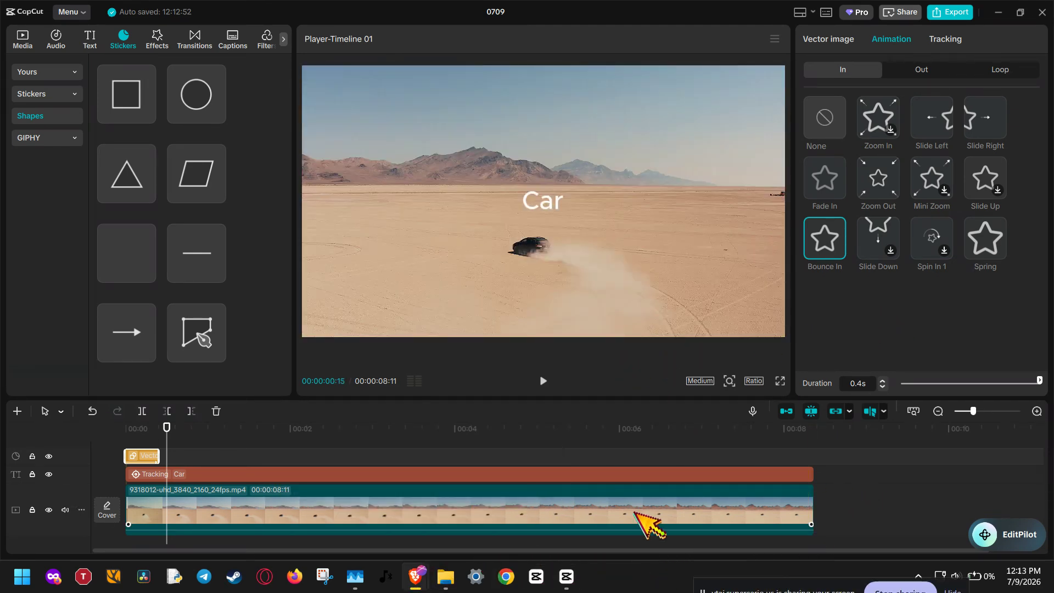